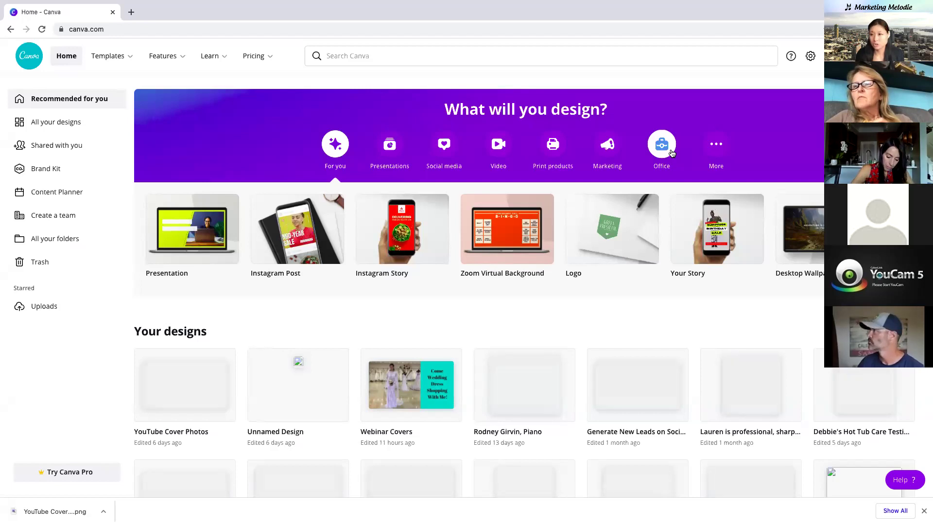
# - Show the social media design formats on the home page
pyautogui.click(444, 147)
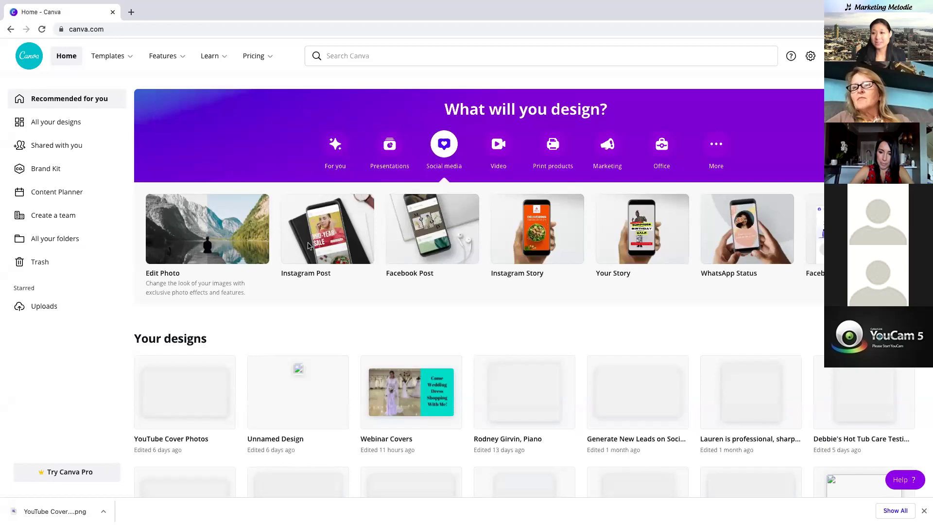
pyautogui.click(330, 252)
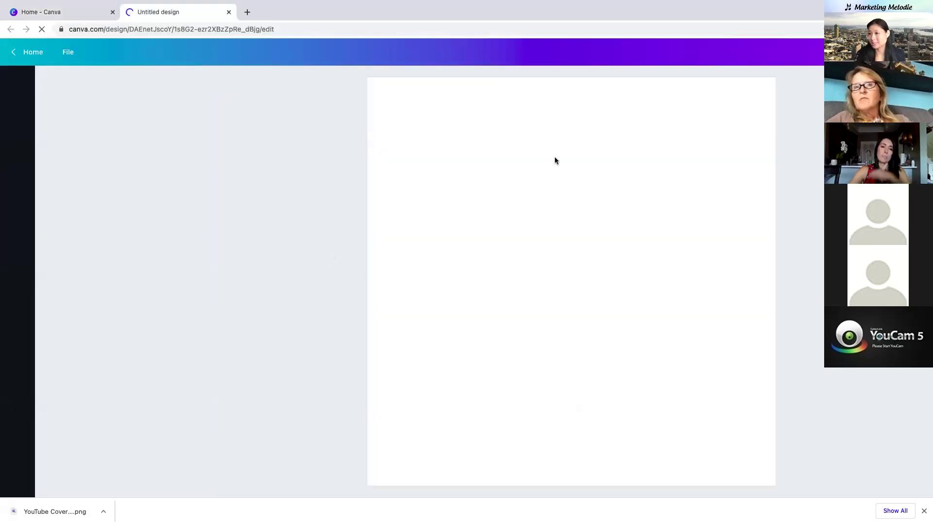
pyautogui.click(229, 12)
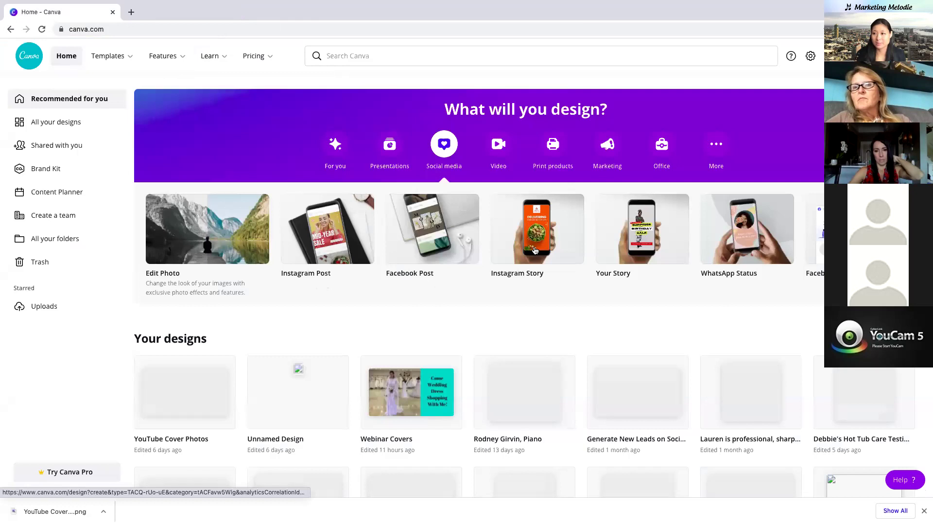
pyautogui.click(393, 244)
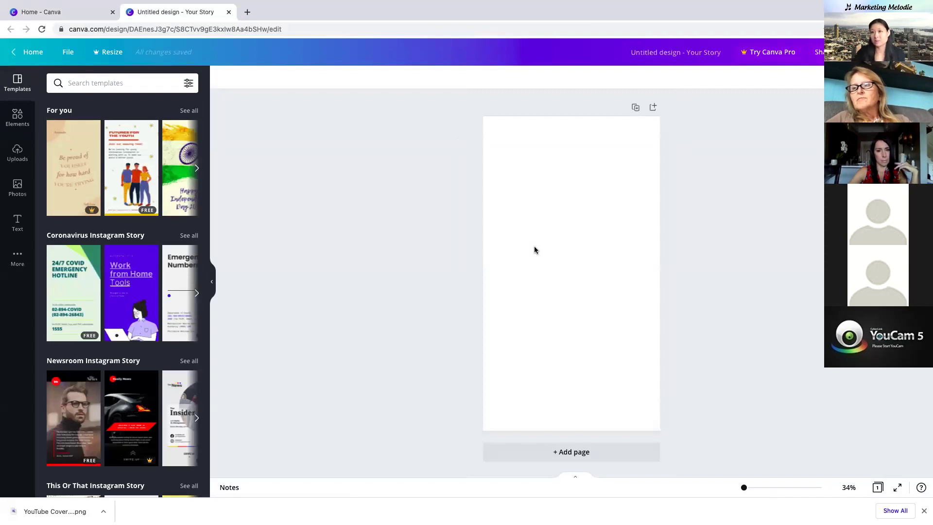
pyautogui.moveTo(207, 4)
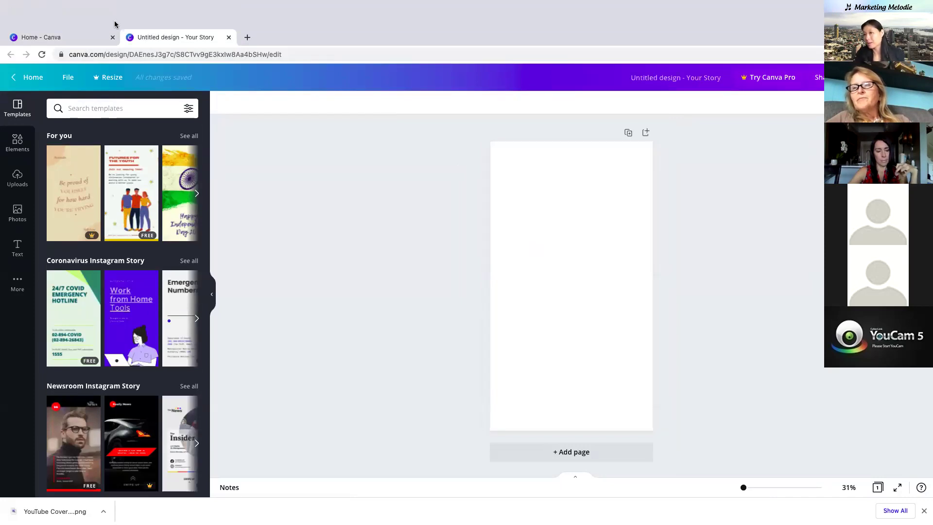
pyautogui.click(228, 37)
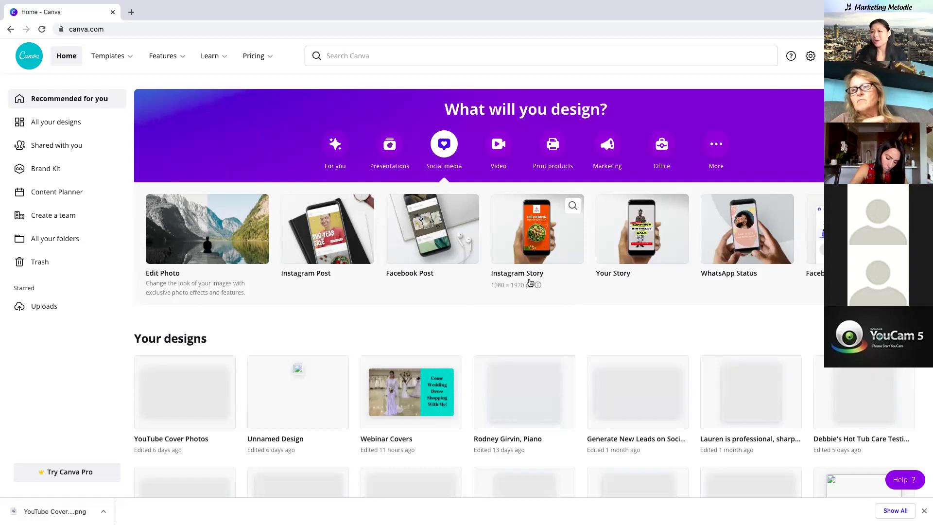
# - Create a new blank Instagram Post design
pyautogui.click(322, 242)
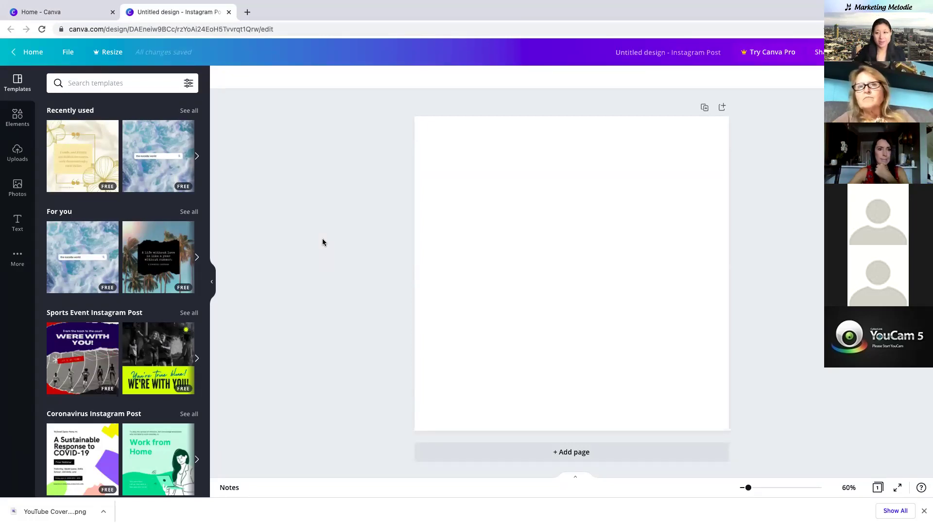
pyautogui.scroll(-3, 124, 193)
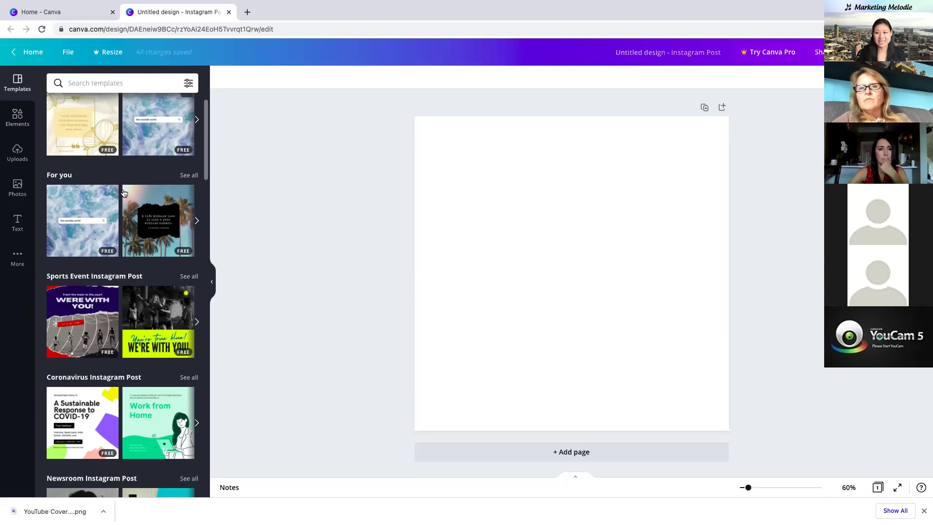
pyautogui.scroll(3, 123, 193)
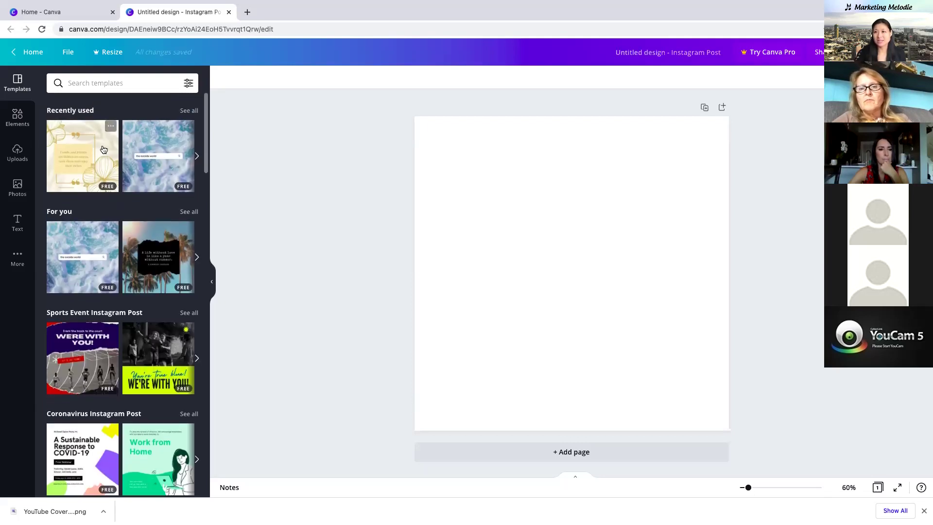
# - Try the recently used ocean template "the outside world" on the page, followed by the gold floral quote template
pyautogui.click(160, 145)
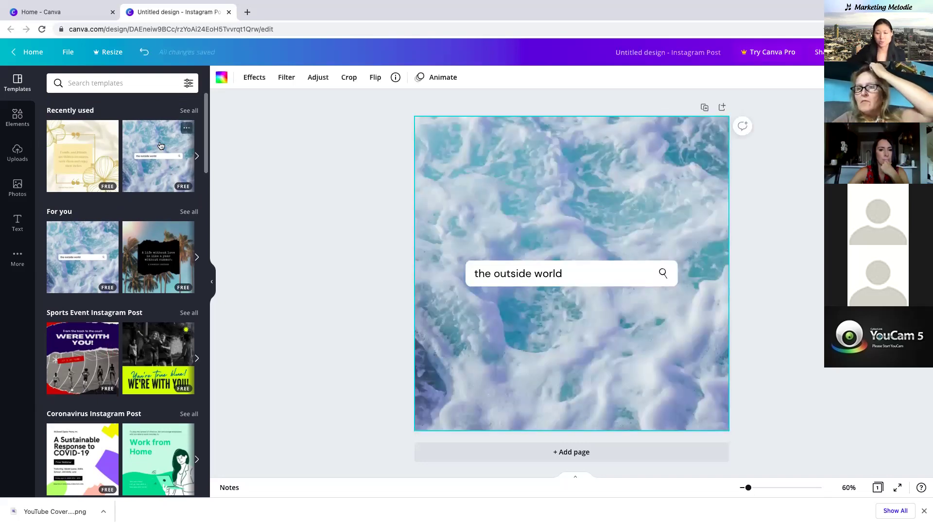
pyautogui.click(104, 143)
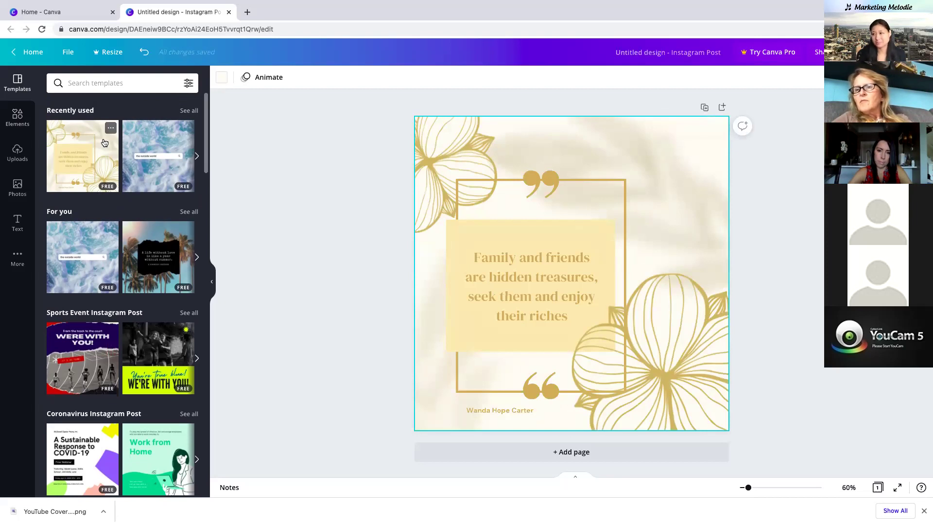
pyautogui.scroll(-7, 117, 291)
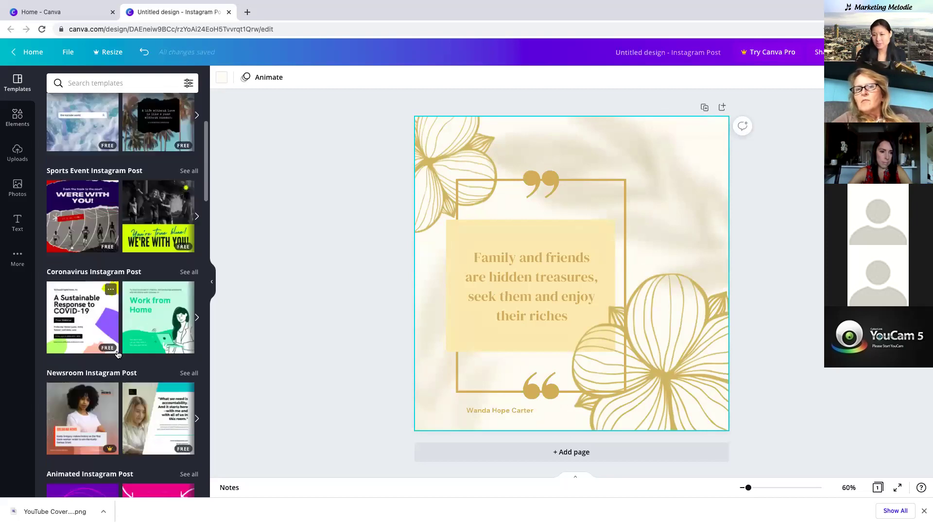
pyautogui.scroll(7, 118, 355)
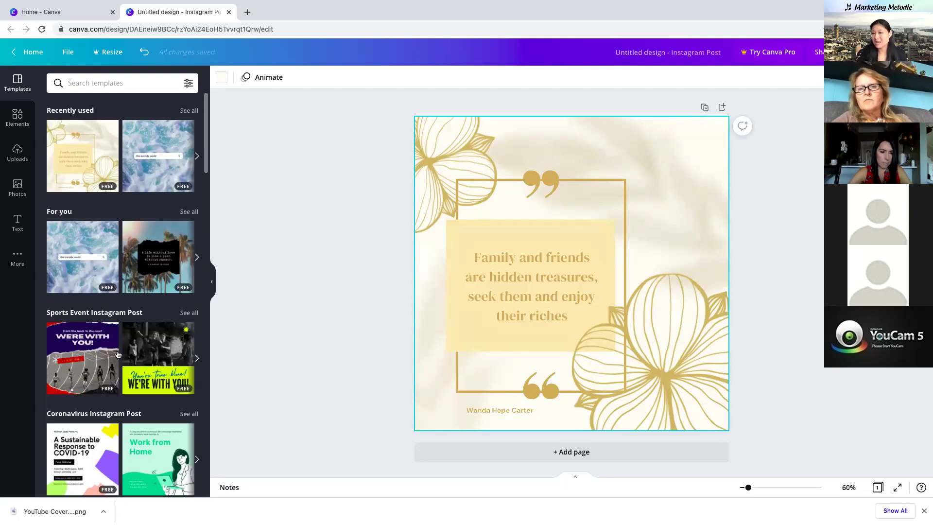
# - Search the templates for "real estate" and browse the results
pyautogui.click(84, 87)
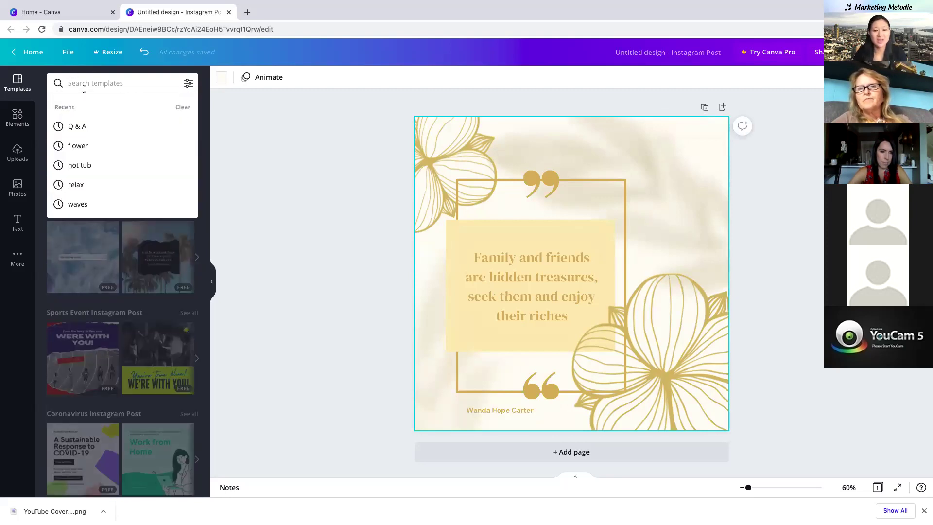
pyautogui.write('real estate')
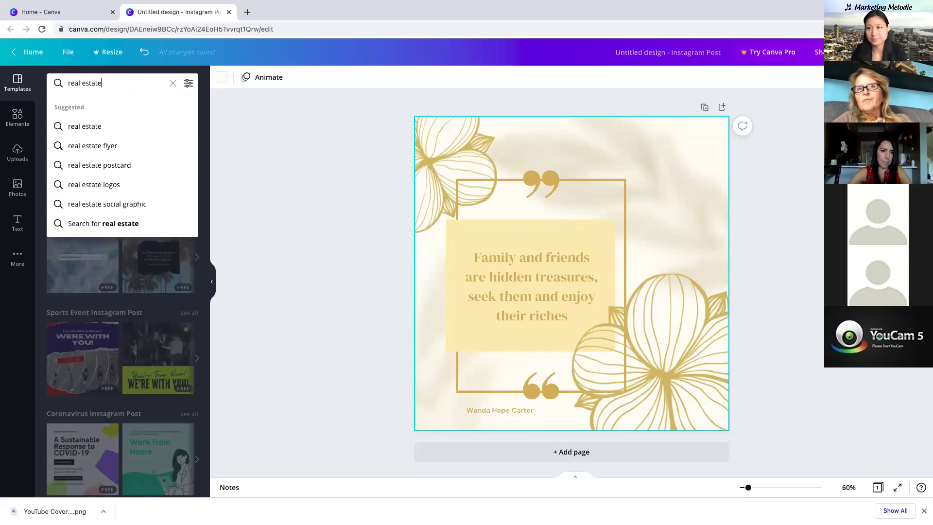
pyautogui.press('Return')
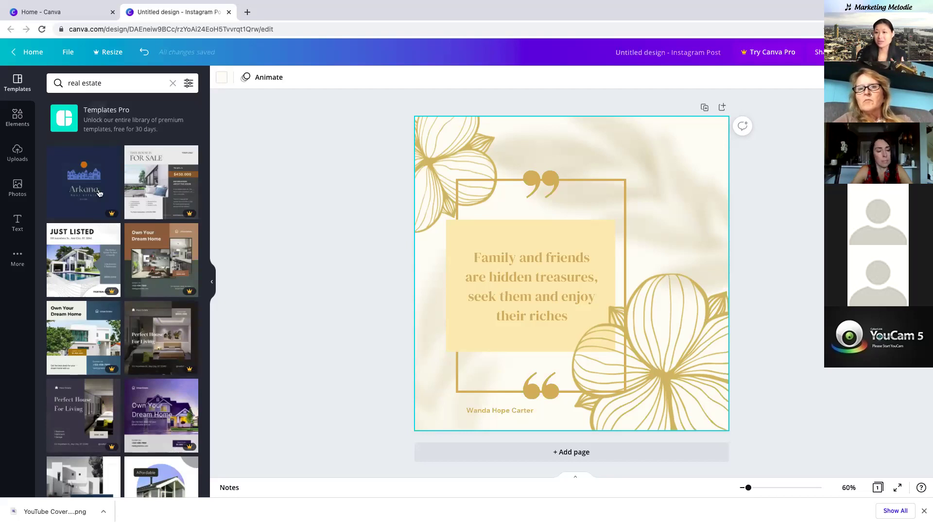
pyautogui.scroll(-3, 126, 286)
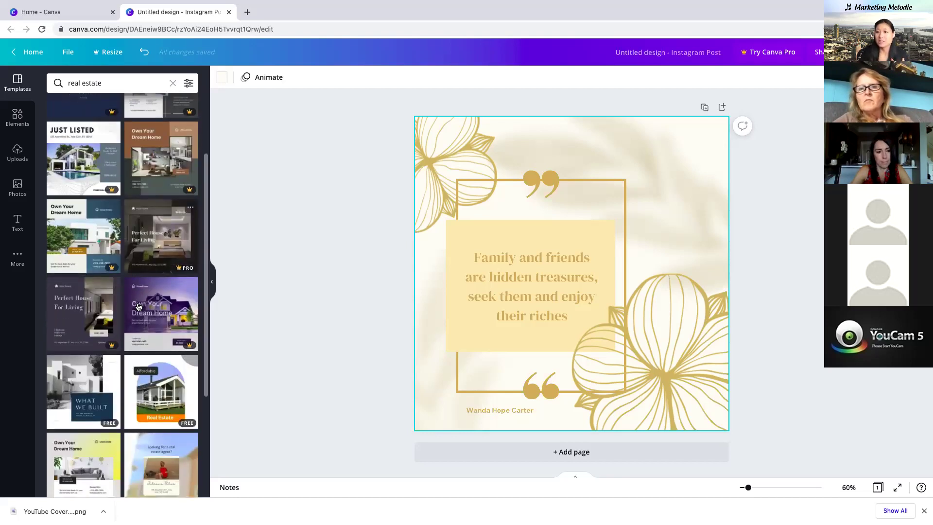
pyautogui.scroll(5, 138, 306)
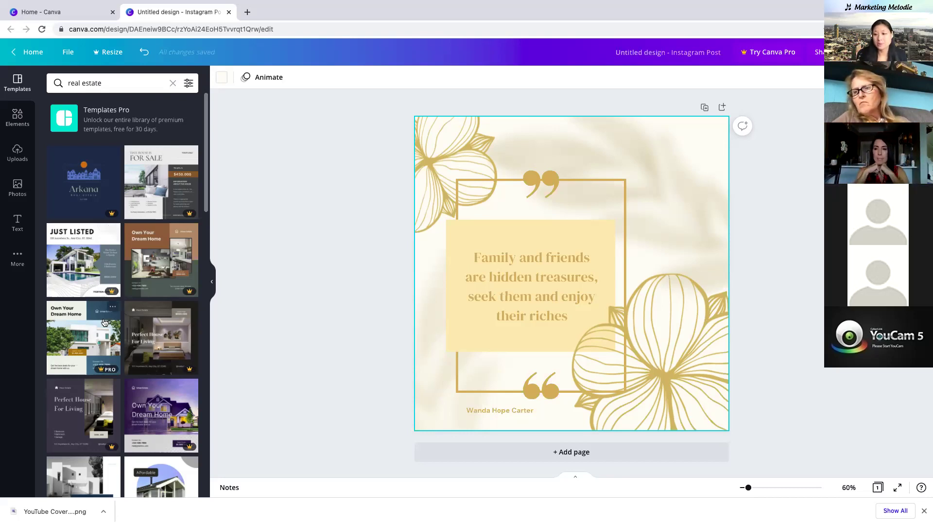
# - Try the free "What We Built" real estate template on the page
pyautogui.scroll(-3, 103, 322)
pyautogui.scroll(-1, 103, 322)
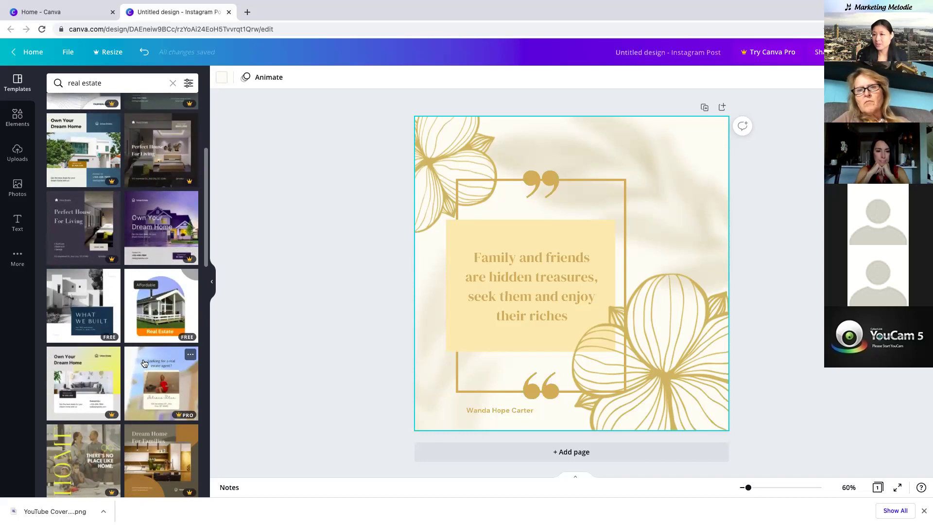
pyautogui.scroll(-1, 141, 362)
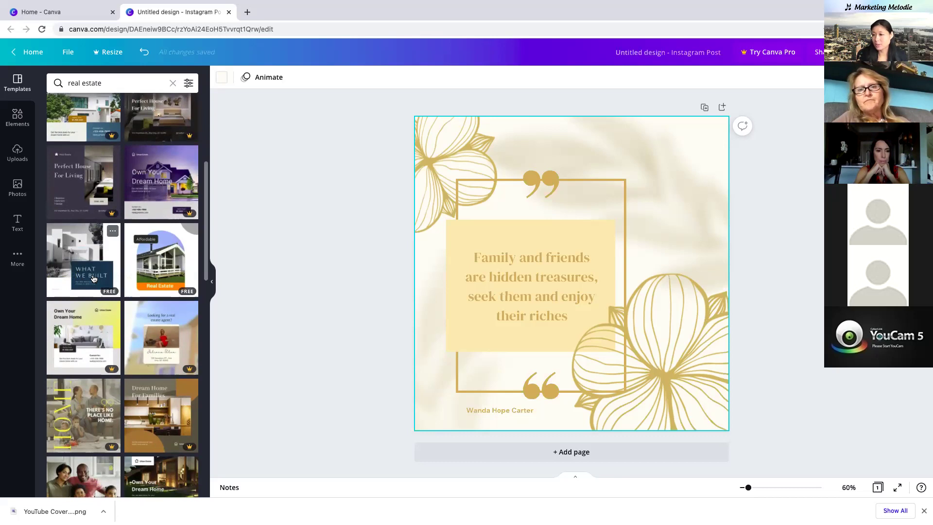
pyautogui.click(93, 278)
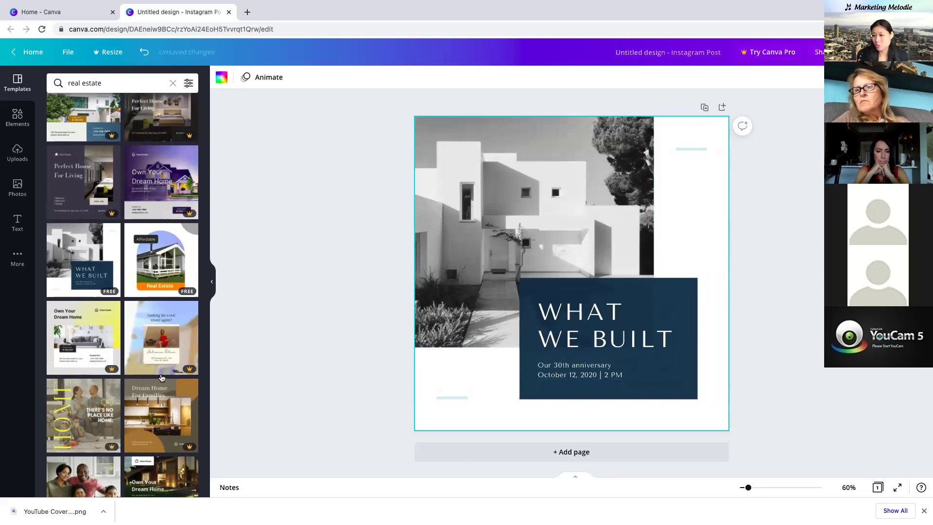
# - Find the "Open House" template with the white sofa further down the results and try it on the page
pyautogui.scroll(-5, 162, 378)
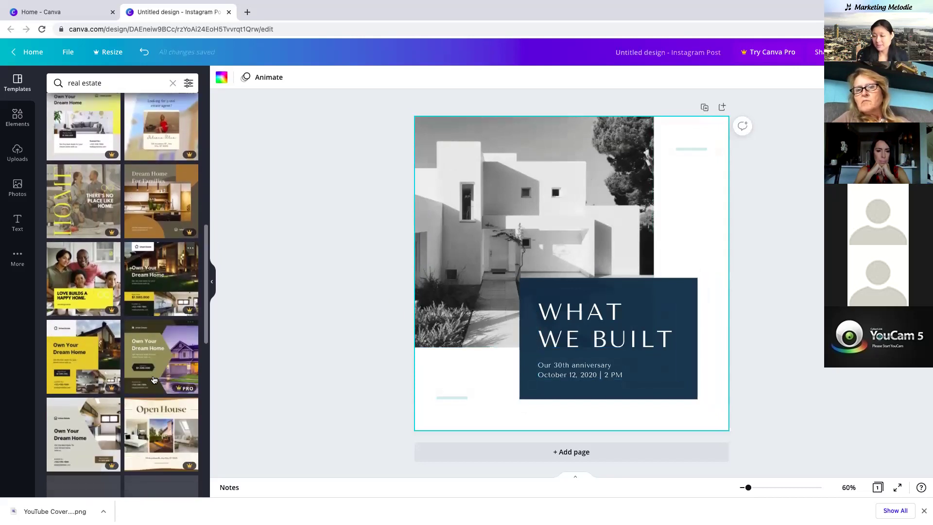
pyautogui.scroll(-3, 153, 380)
pyautogui.scroll(-5, 153, 380)
pyautogui.scroll(-4, 153, 380)
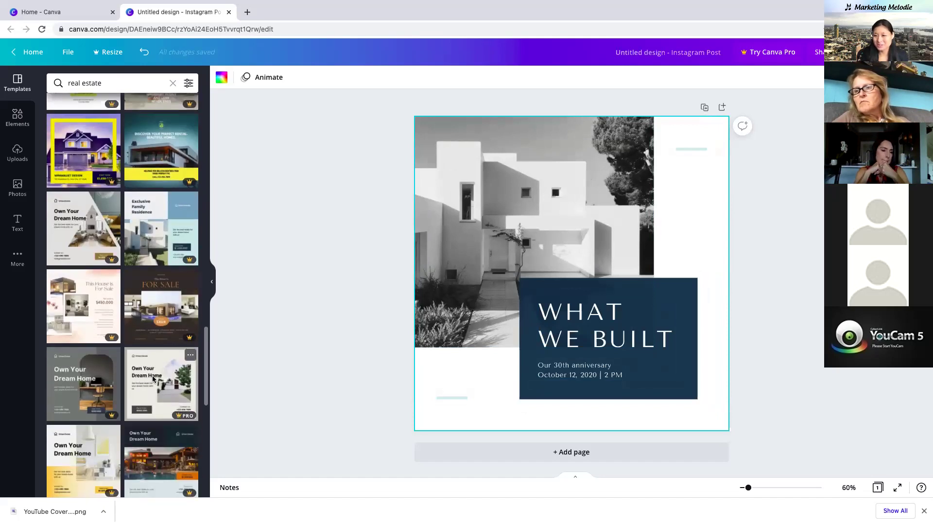
pyautogui.scroll(-2, 153, 378)
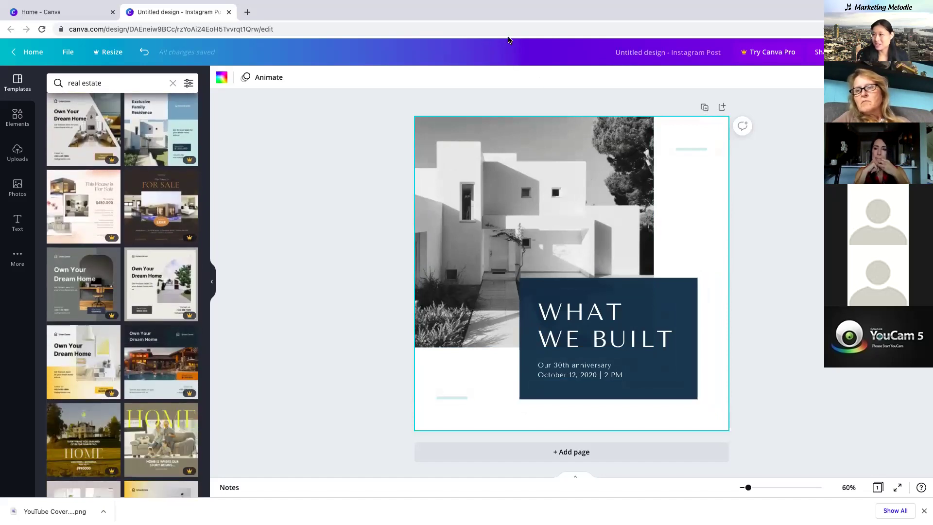
pyautogui.scroll(-2, 119, 320)
pyautogui.scroll(-3, 120, 320)
pyautogui.scroll(-3, 120, 320)
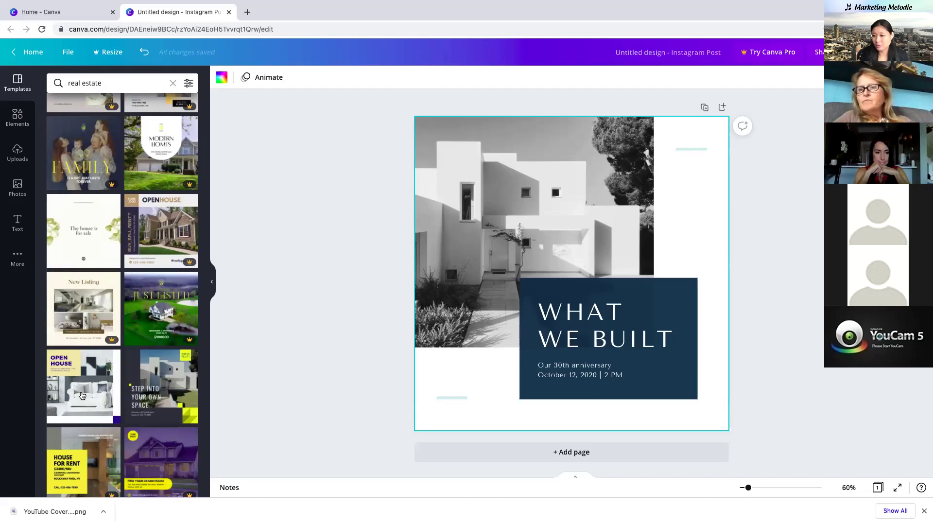
pyautogui.click(81, 396)
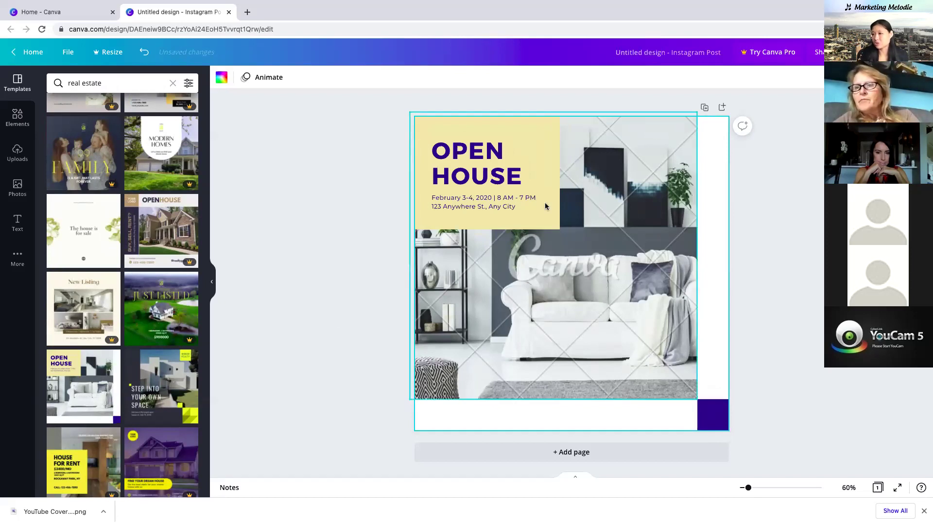
# - Delete the watermarked sofa photo from the Open House design and select its heading text
pyautogui.click(587, 235)
pyautogui.press('Delete')
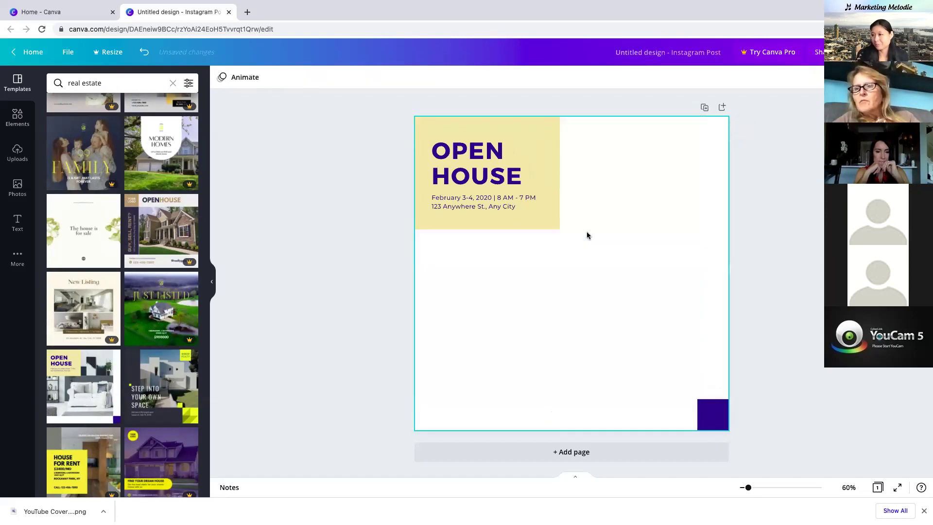
pyautogui.click(516, 187)
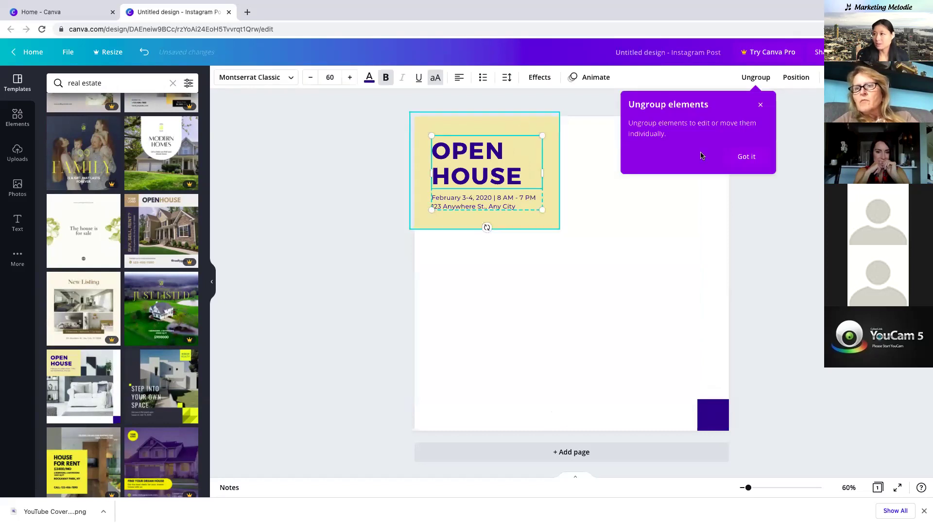
# - Apply the free "Affordable Real Estate" template with the arched house photo and orange banner to the page
pyautogui.scroll(15, 130, 281)
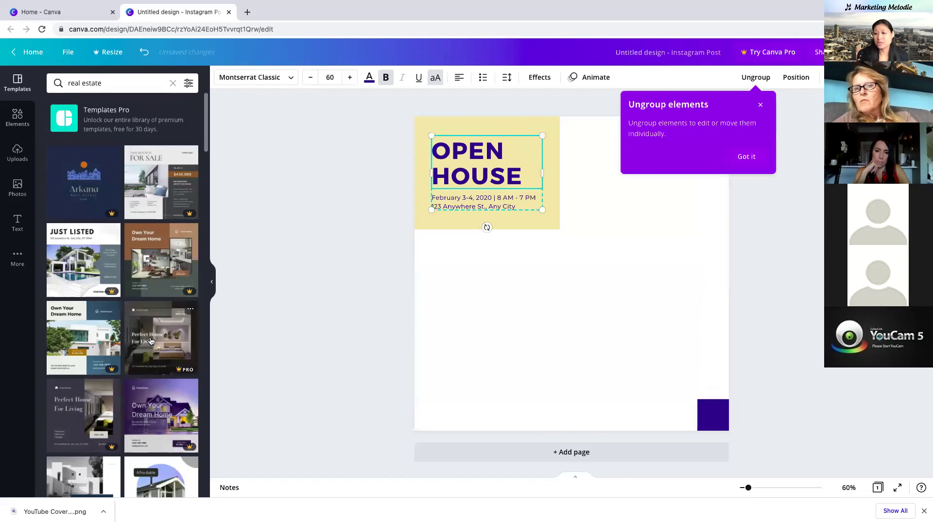
pyautogui.scroll(-3, 172, 316)
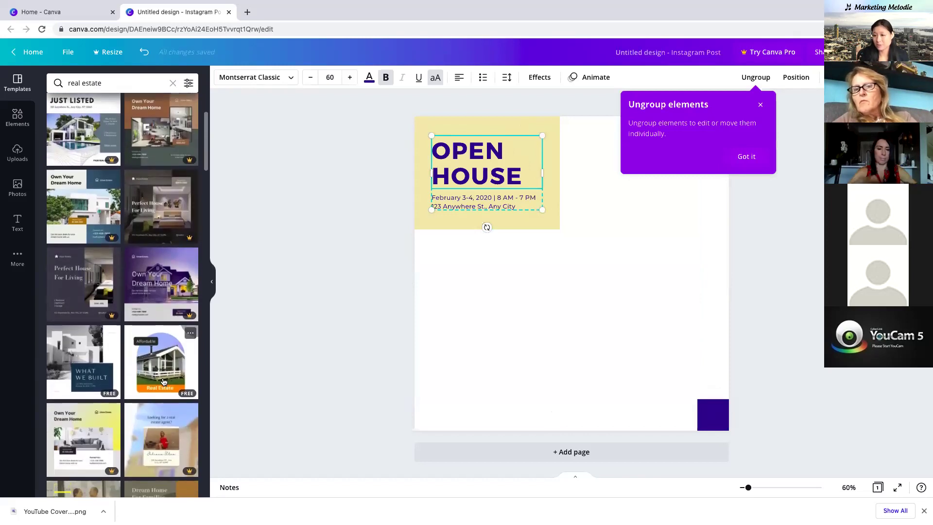
pyautogui.click(154, 380)
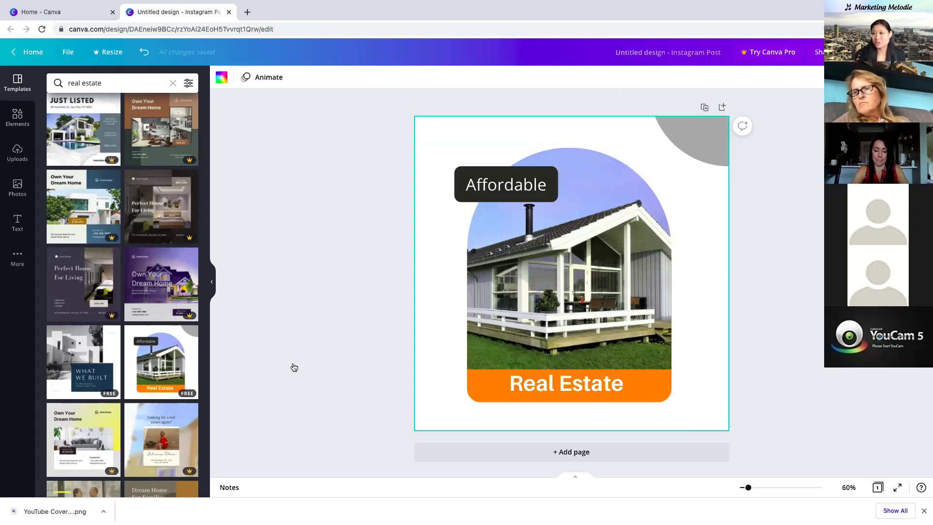
# - Replace the "Affordable" label text with "Just Listed!"
pyautogui.click(500, 190)
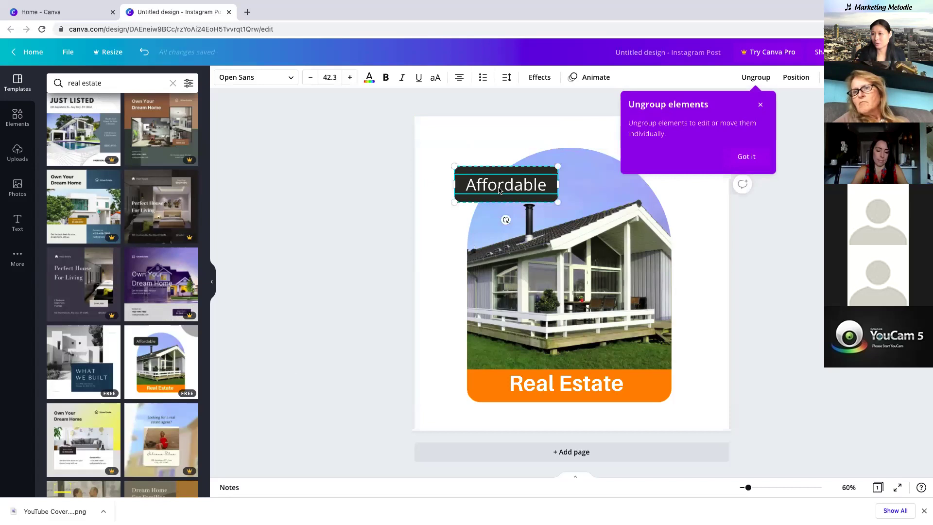
pyautogui.click(499, 189)
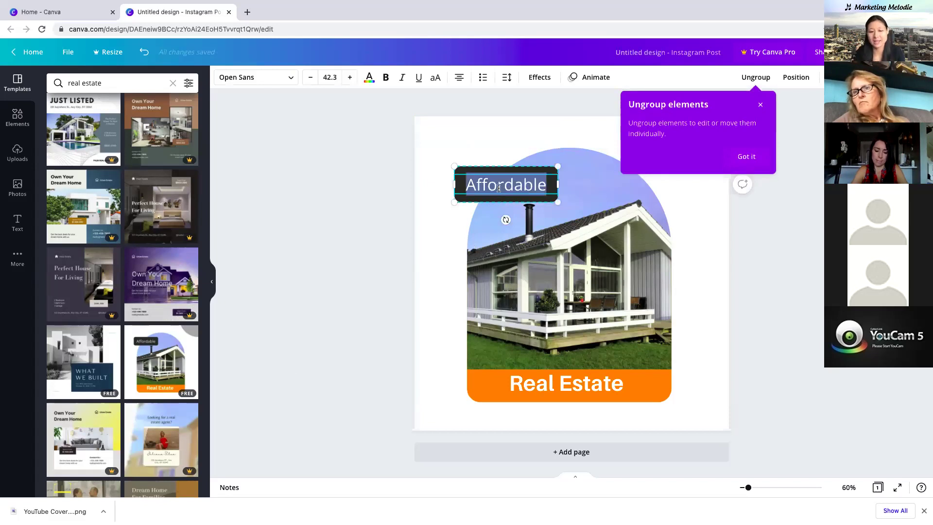
pyautogui.write('Just Listed!')
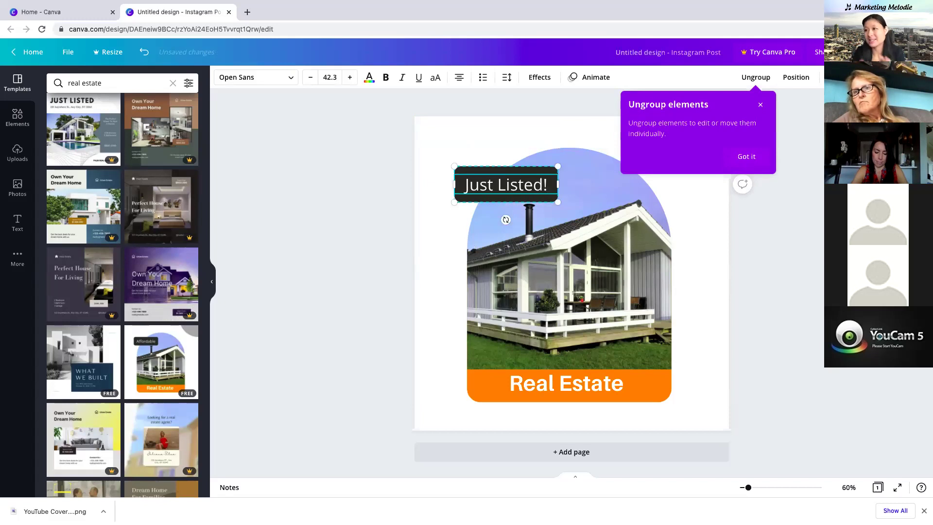
pyautogui.click(444, 251)
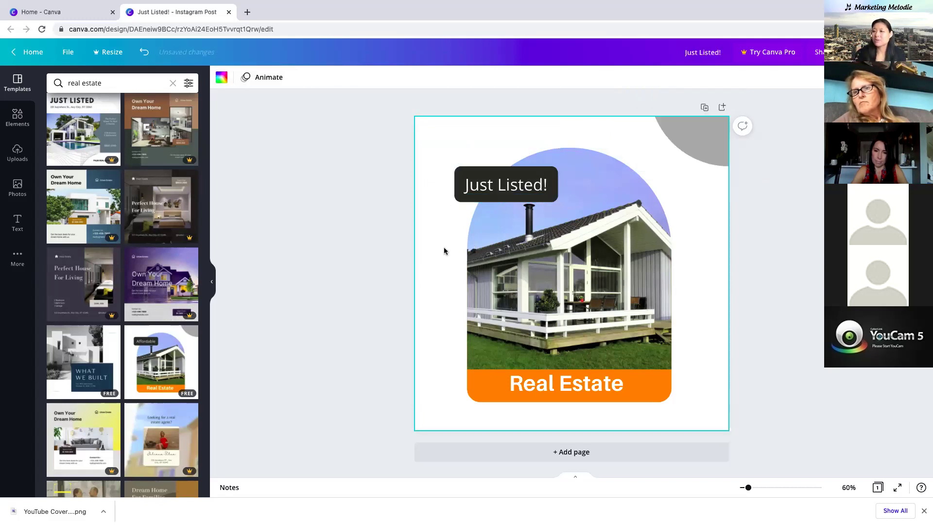
# - Set the font of the "Just Listed!" label text to Open Sans Extra Bold
pyautogui.click(524, 193)
pyautogui.click(522, 192)
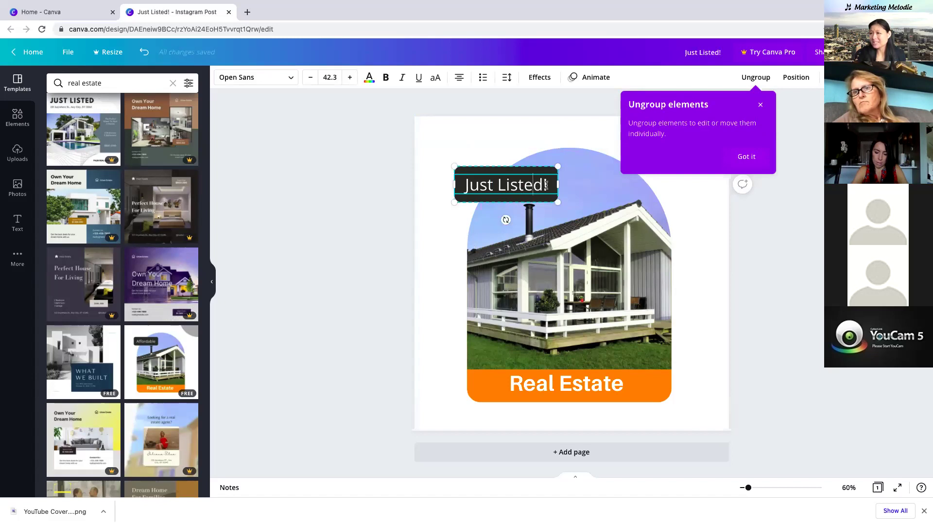
pyautogui.tripleClick(546, 186)
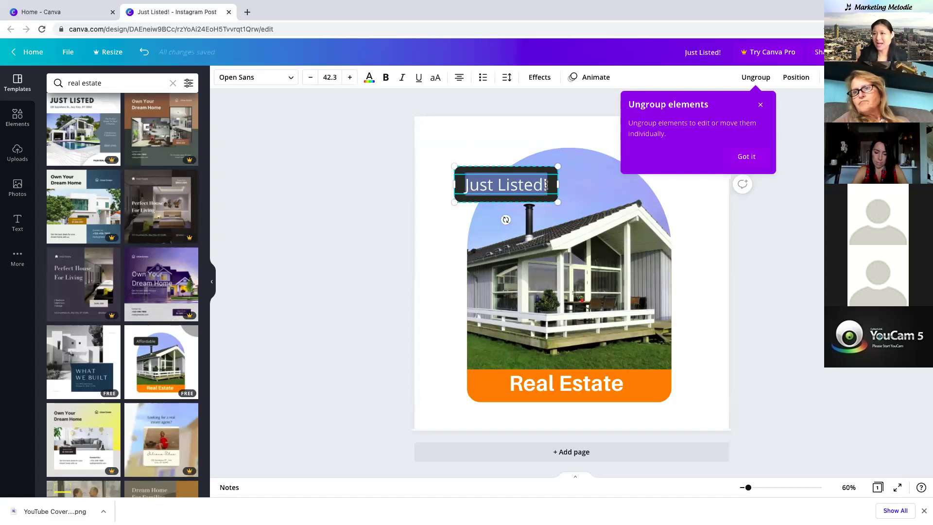
pyautogui.click(294, 79)
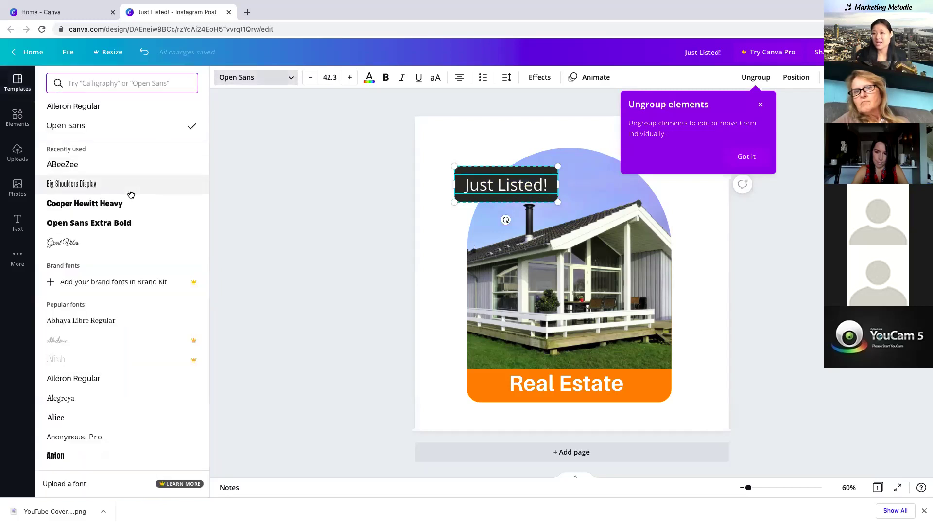
pyautogui.click(87, 224)
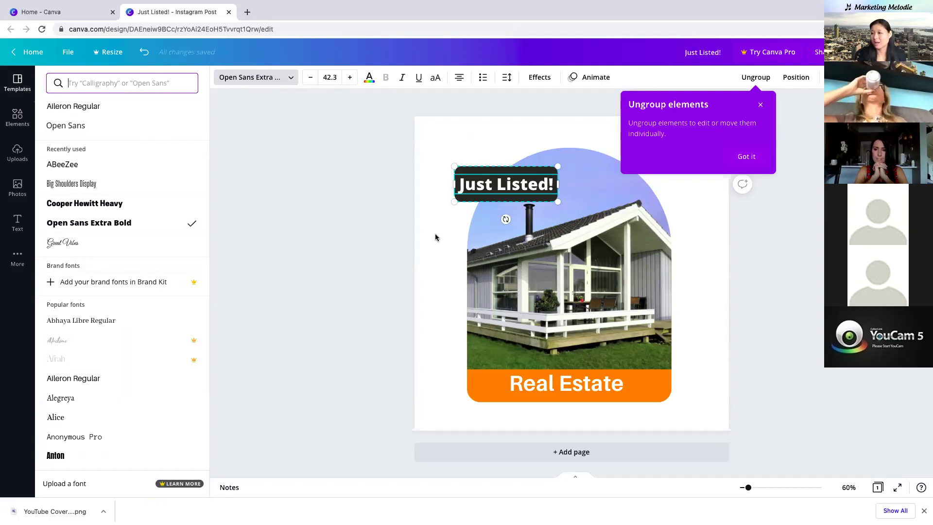
pyautogui.press('Escape')
# - Try purple and red on the "Just Listed!" label's background and settle on the custom bright green #17EB19
pyautogui.click(497, 173)
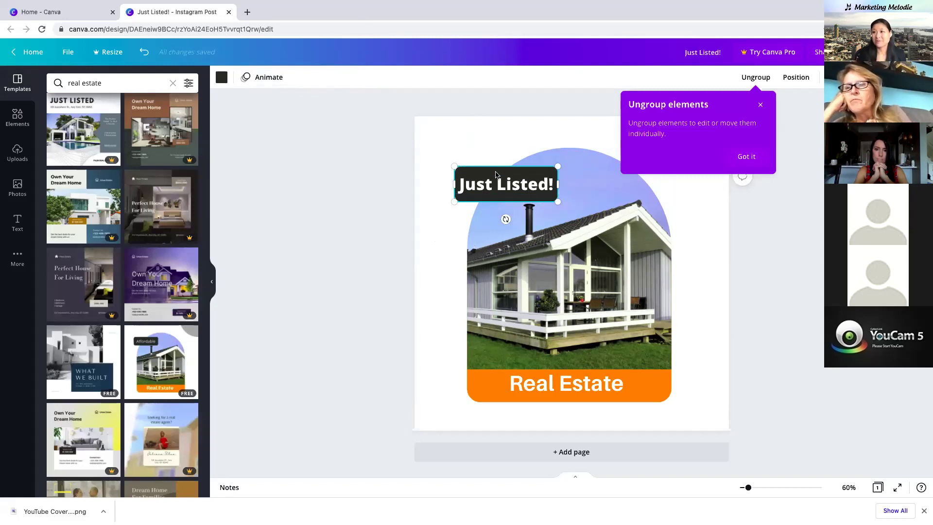
pyautogui.click(223, 79)
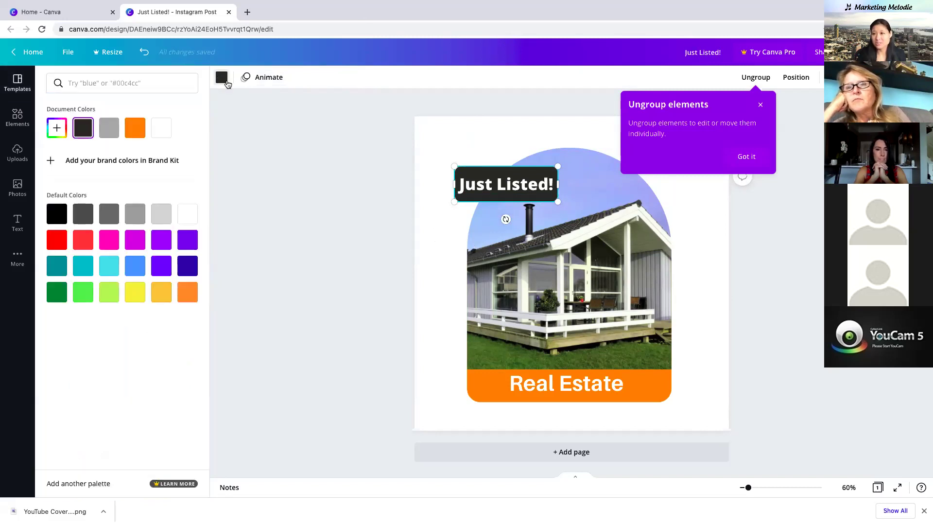
pyautogui.click(191, 244)
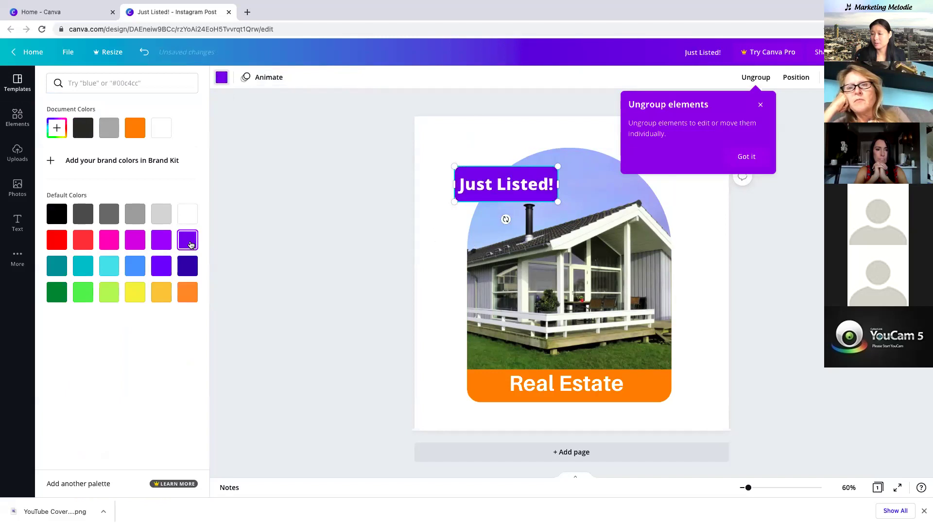
pyautogui.click(57, 131)
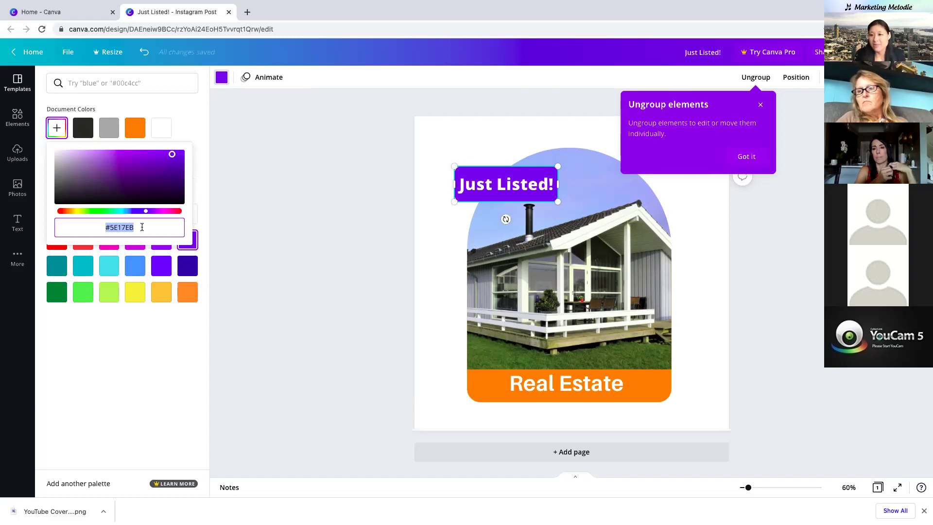
pyautogui.click(64, 212)
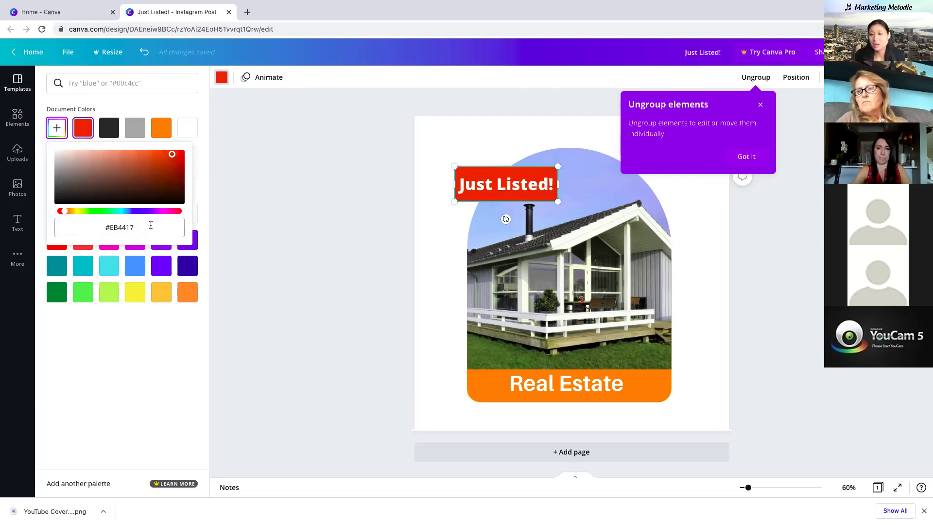
pyautogui.click(94, 212)
pyautogui.moveTo(94, 214); pyautogui.dragTo(89, 214)
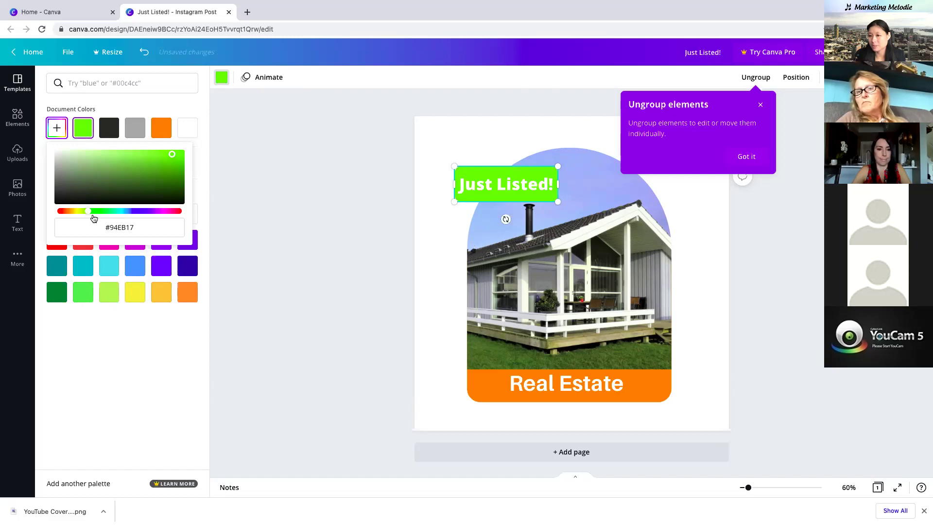
pyautogui.click(100, 214)
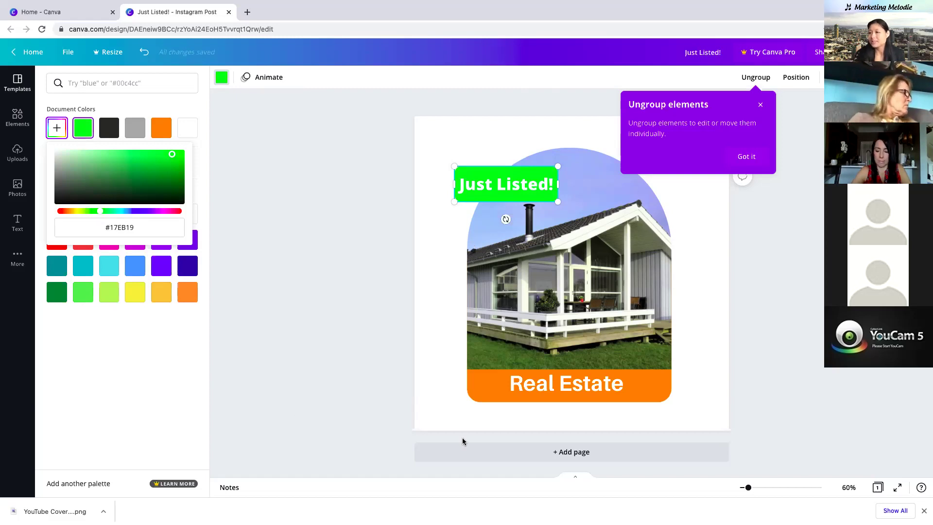
# - Set the font of the "Real Estate" banner text to Open Sans Extra Bold
pyautogui.doubleClick(497, 388)
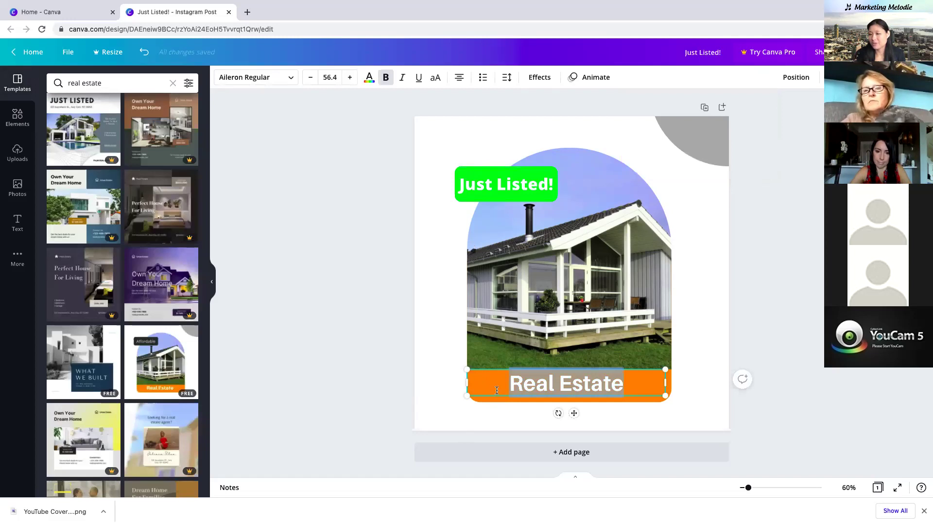
pyautogui.click(256, 77)
pyautogui.click(118, 126)
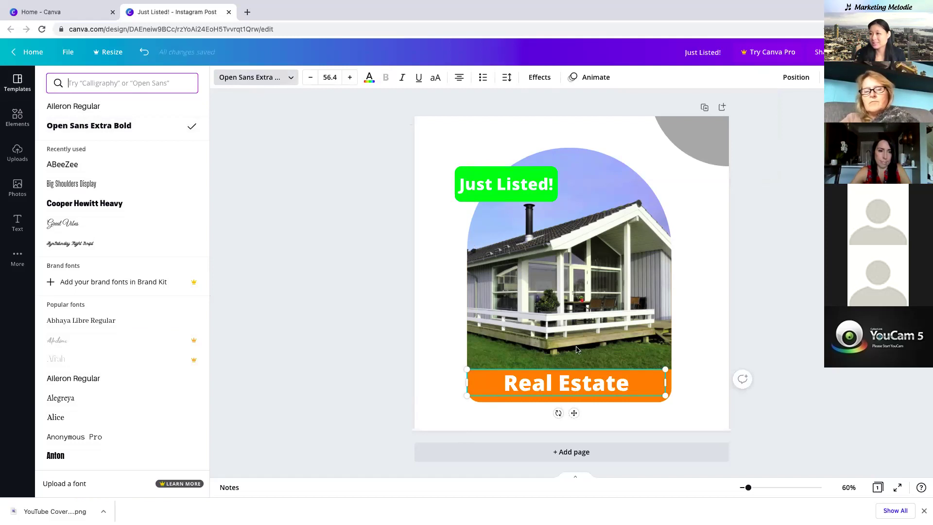
pyautogui.click(671, 386)
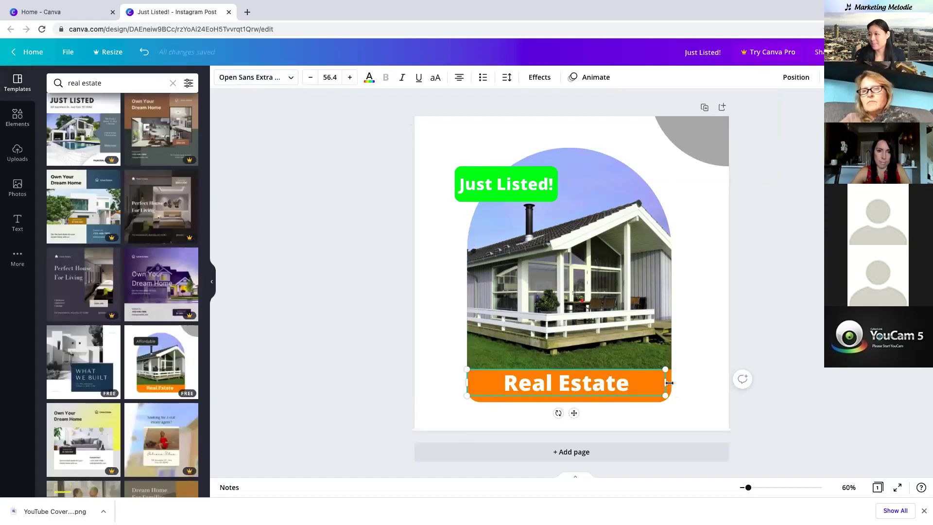
# - Open the arched house photo for cropping, show the uploaded images, and view the media file chooser without uploading anything
pyautogui.doubleClick(604, 287)
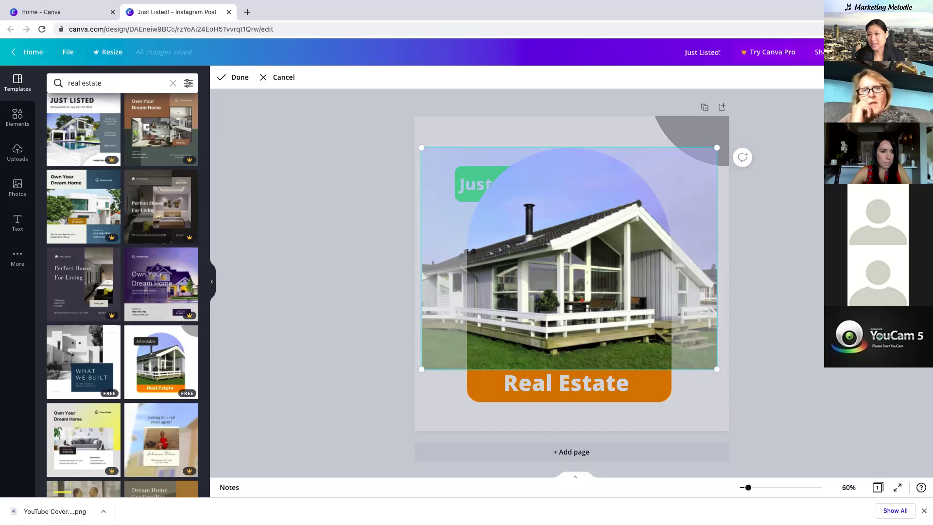
pyautogui.click(17, 153)
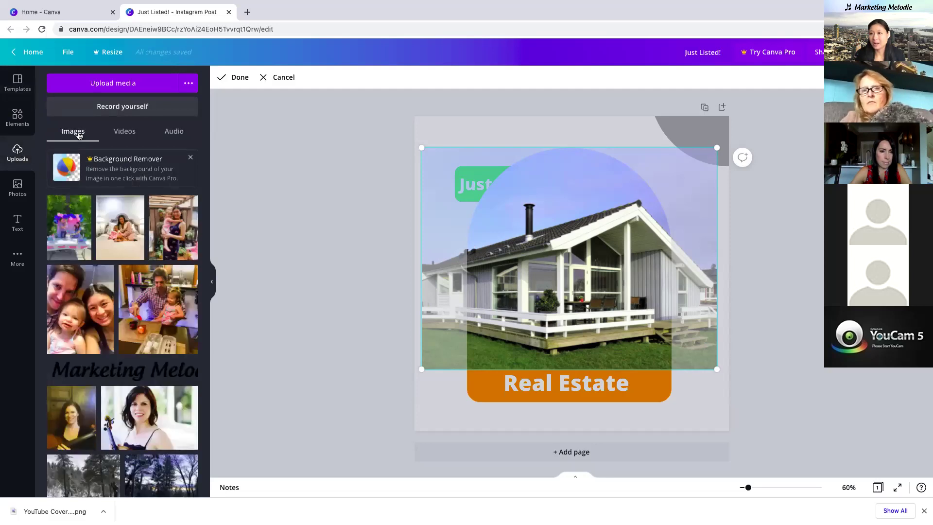
pyautogui.click(143, 86)
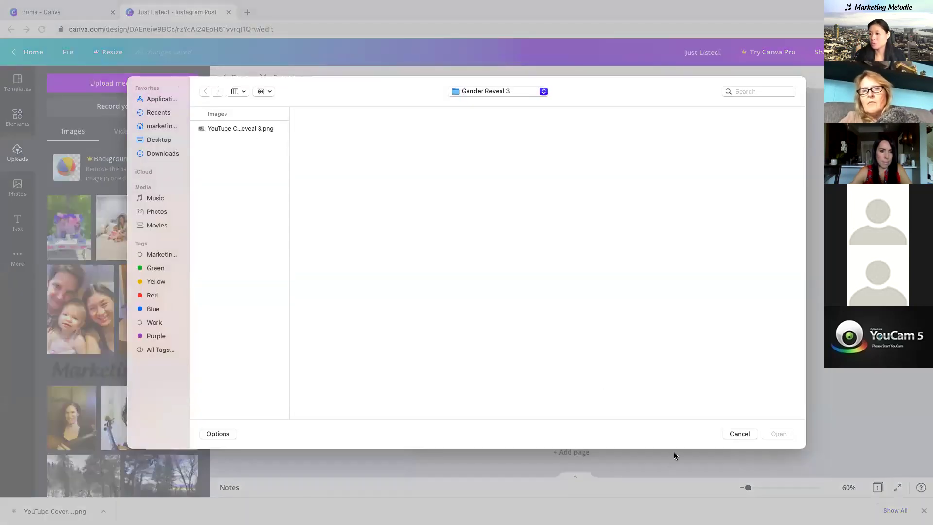
pyautogui.click(728, 432)
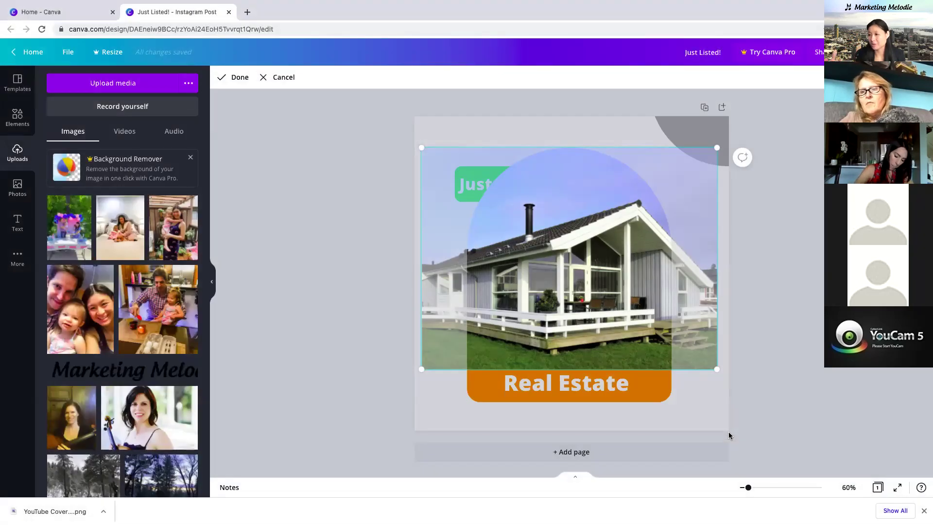
# - Find the uploaded photo of the columned market building and place it in the arched frame, replacing the house photo
pyautogui.scroll(-15, 106, 397)
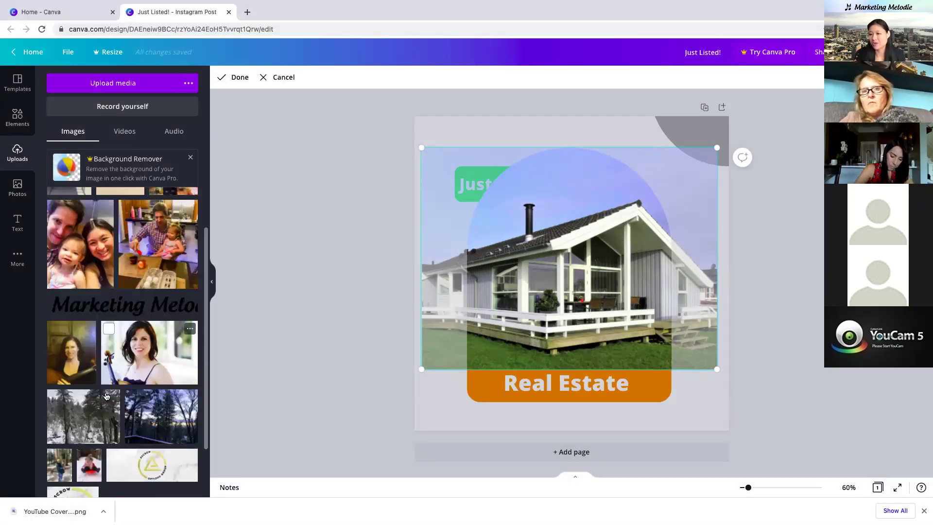
pyautogui.scroll(-5, 106, 396)
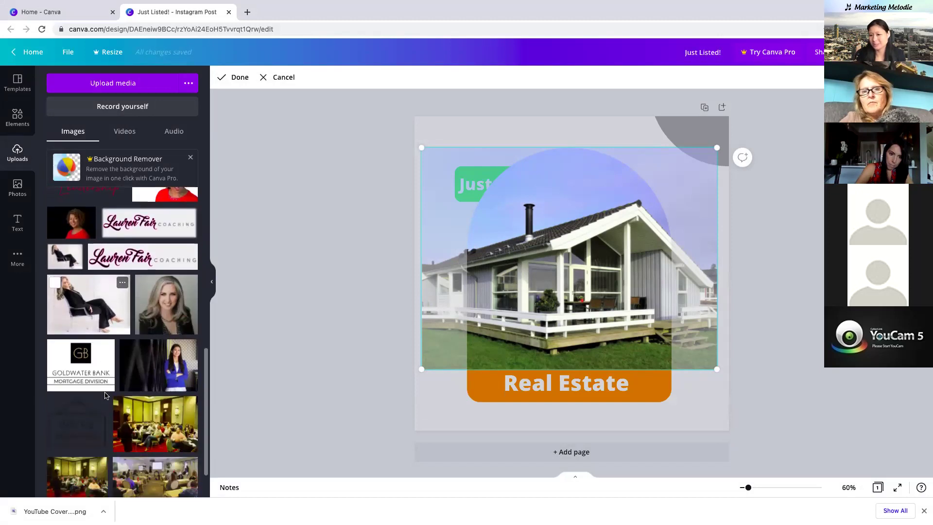
pyautogui.scroll(-10, 104, 396)
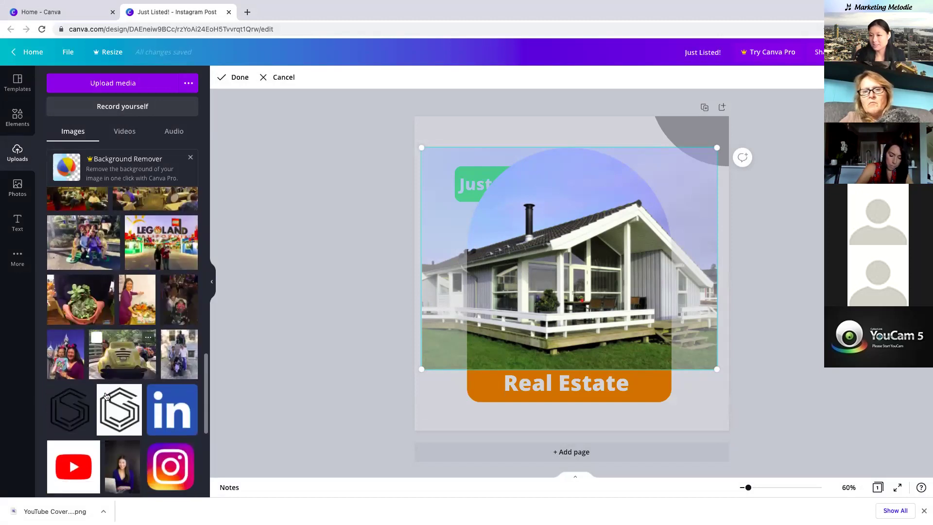
pyautogui.scroll(-10, 107, 396)
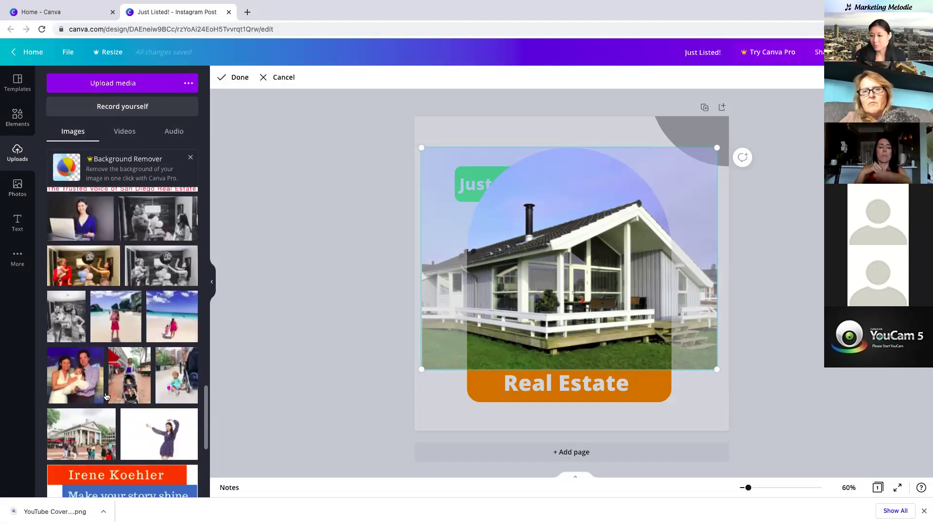
pyautogui.scroll(-3, 106, 396)
pyautogui.scroll(3, 106, 396)
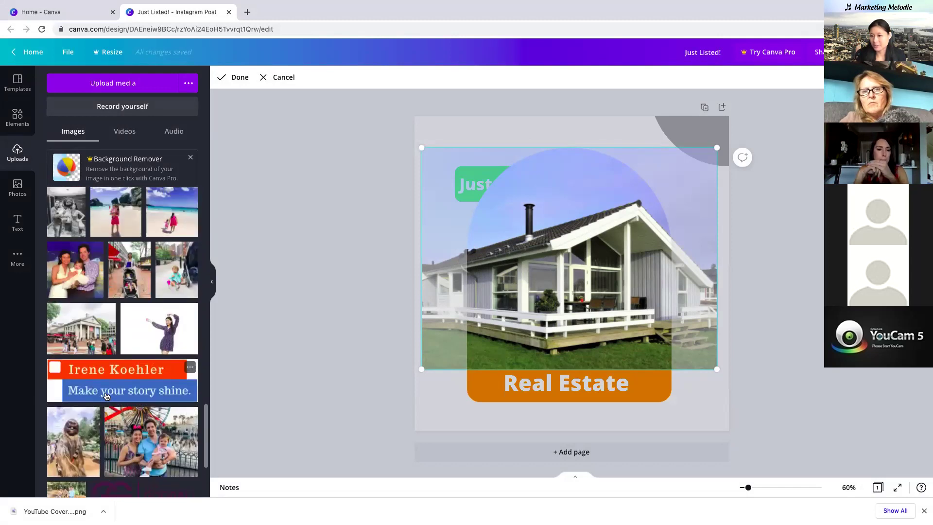
pyautogui.click(82, 336)
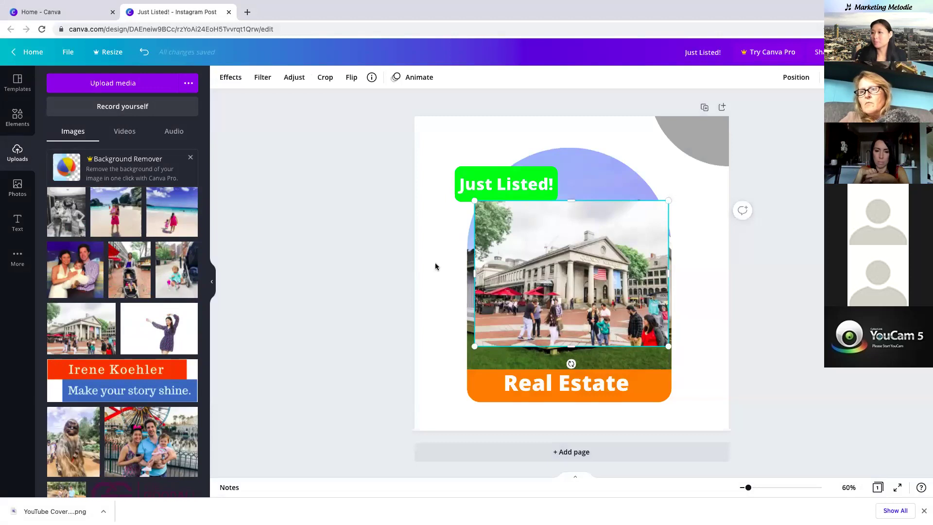
pyautogui.moveTo(603, 274); pyautogui.dragTo(569, 250)
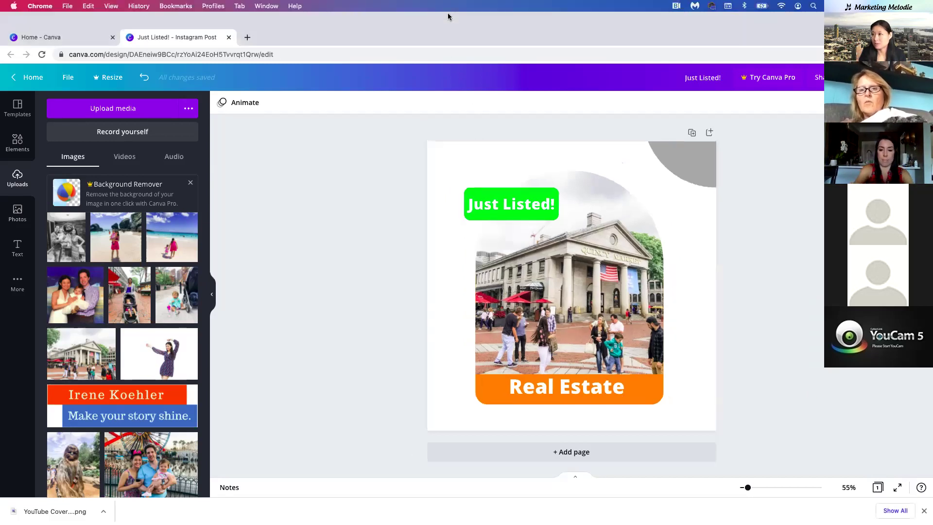
# - Switch to the PowerPoint presentation, start the slide show from slide 6, and advance to the "Use Canva's Stock Photos" slide
pyautogui.moveTo(447, 15)
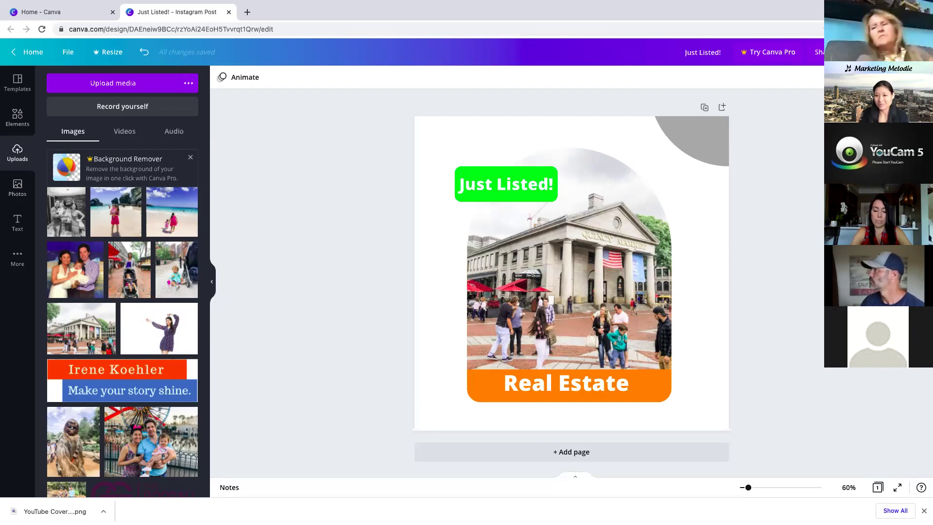
pyautogui.moveTo(259, 511)
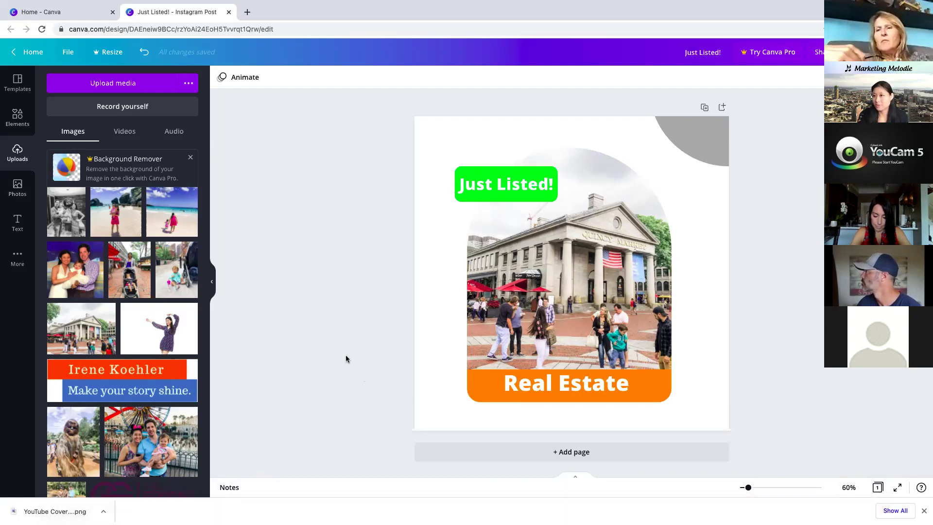
pyautogui.moveTo(303, 516)
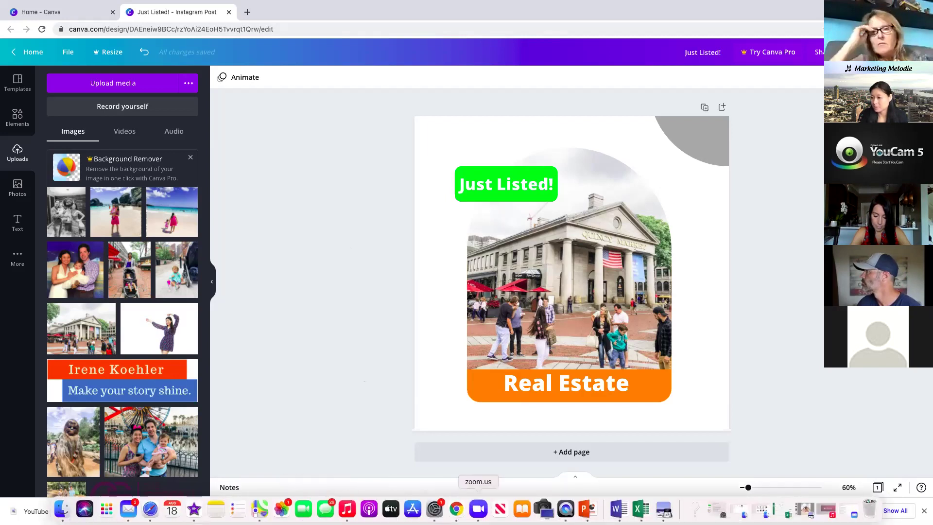
pyautogui.click(590, 509)
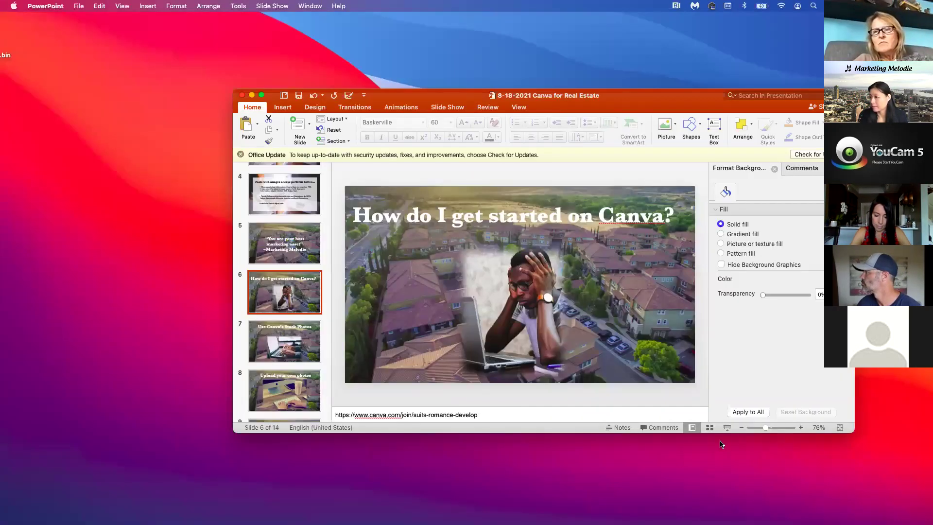
pyautogui.click(728, 427)
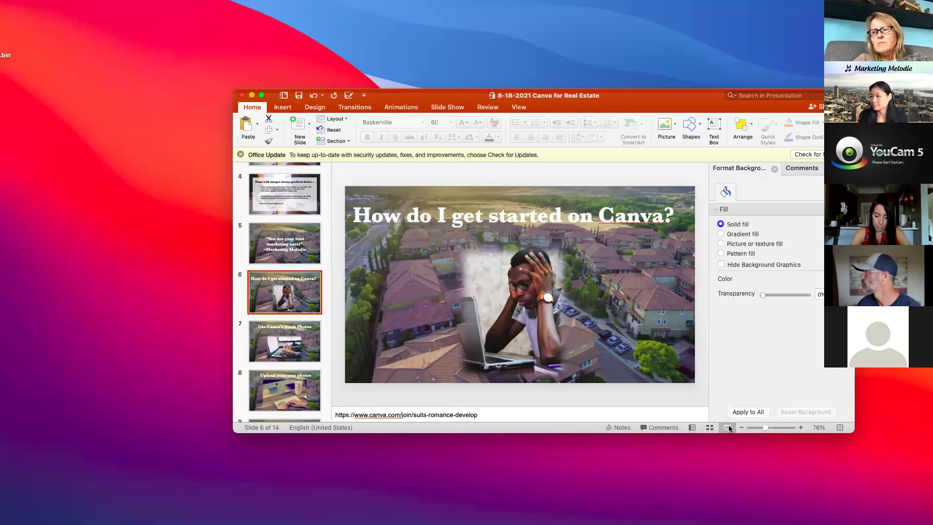
pyautogui.press('Right')
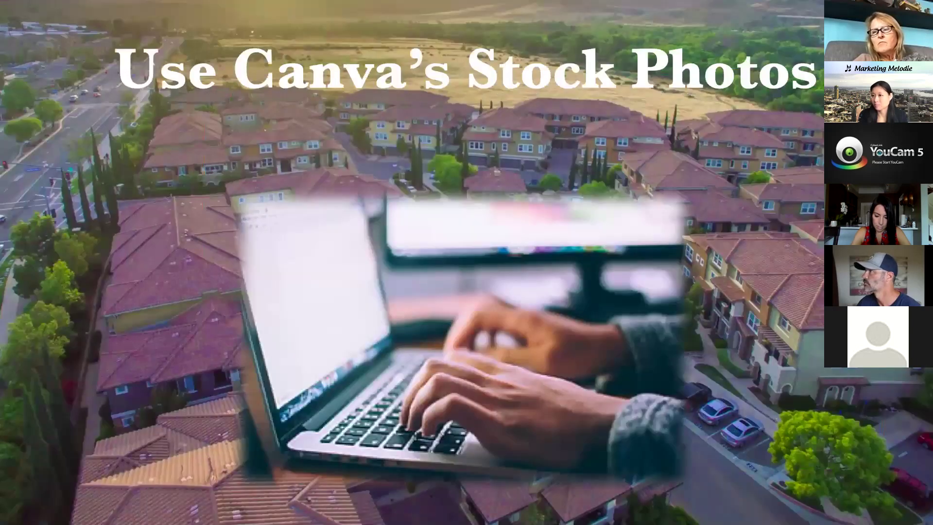